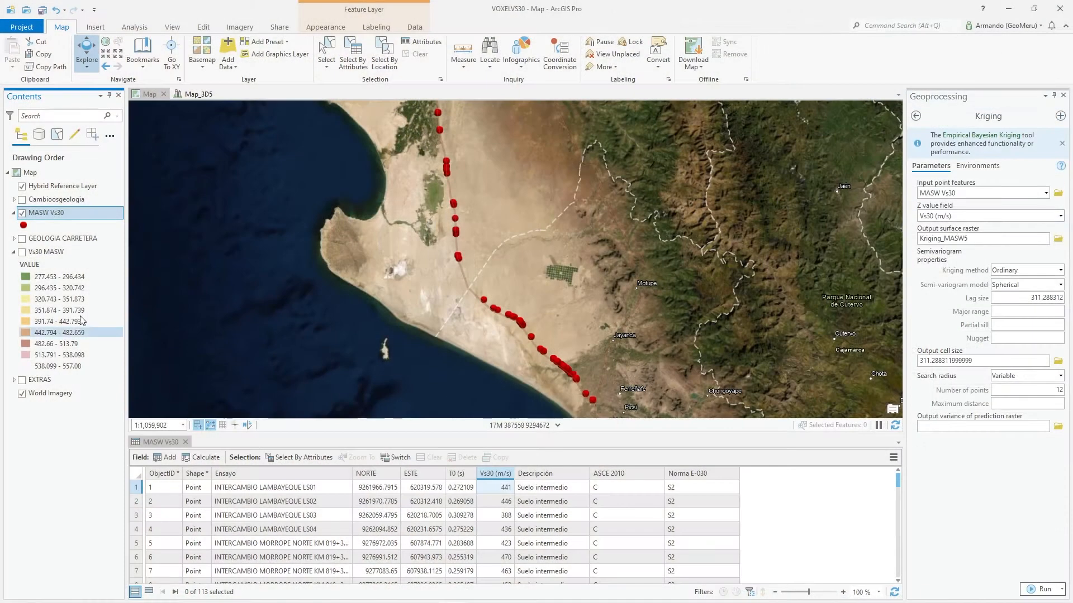
# Turn on the Vs30 MASW raster and the GEOLOGIA CARRETERA layer beneath the MASW Vs30 points
pyautogui.click(22, 252)
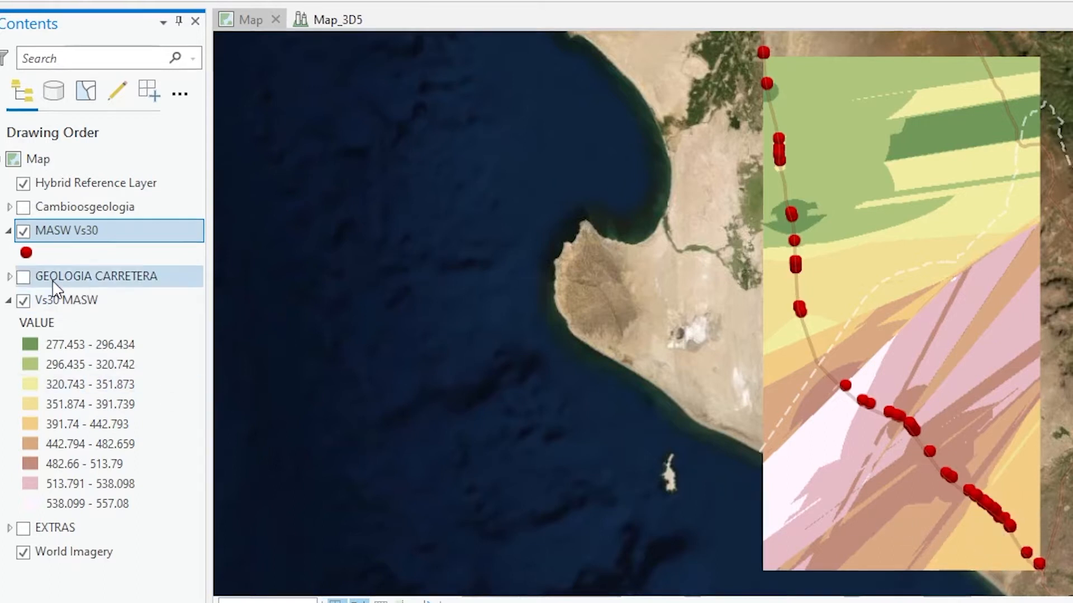
pyautogui.click(23, 276)
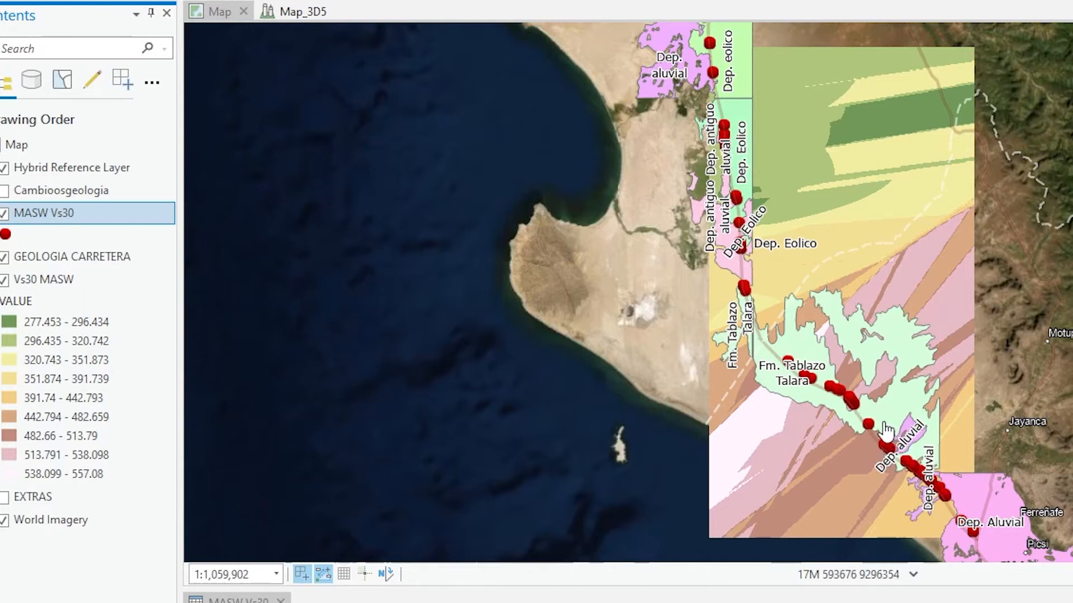
pyautogui.moveTo(860, 423)
pyautogui.mouseDown()
pyautogui.moveTo(883, 428)
pyautogui.moveTo(869, 435)
pyautogui.mouseUp()
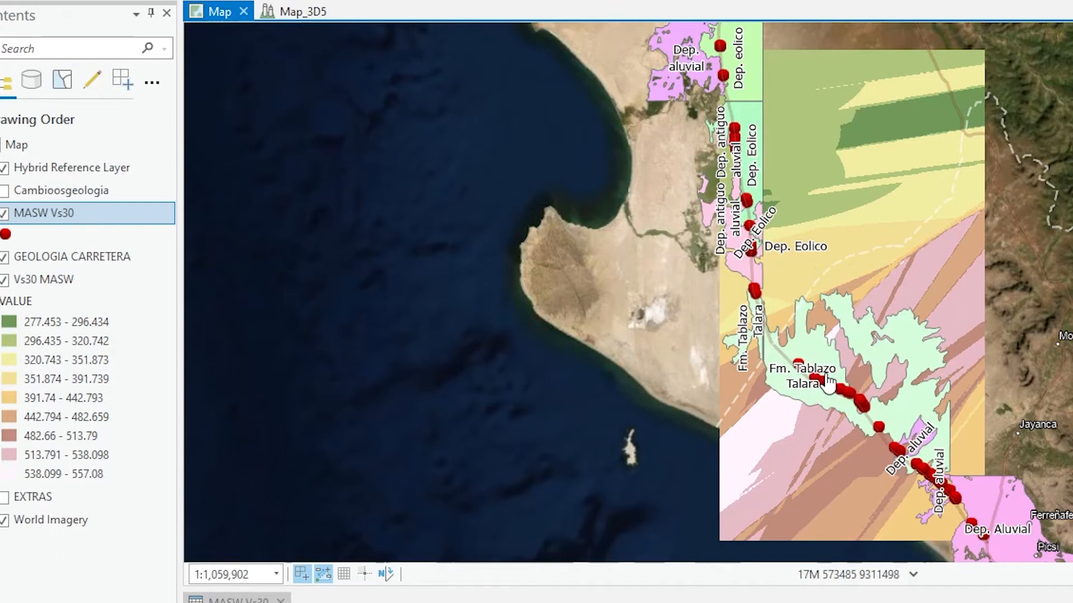
pyautogui.moveTo(757, 199); pyautogui.dragTo(749, 211)
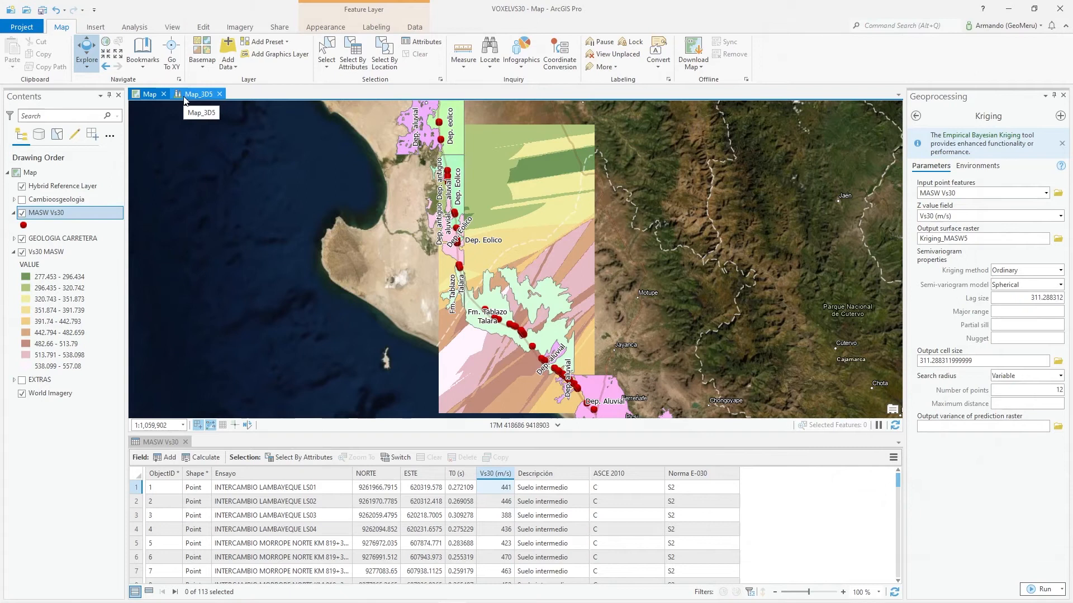
# Switch to the Map_3D5 scene and open the attribute table of the PUNTOSMASWPROFUNDIDAD layer
pyautogui.click(191, 94)
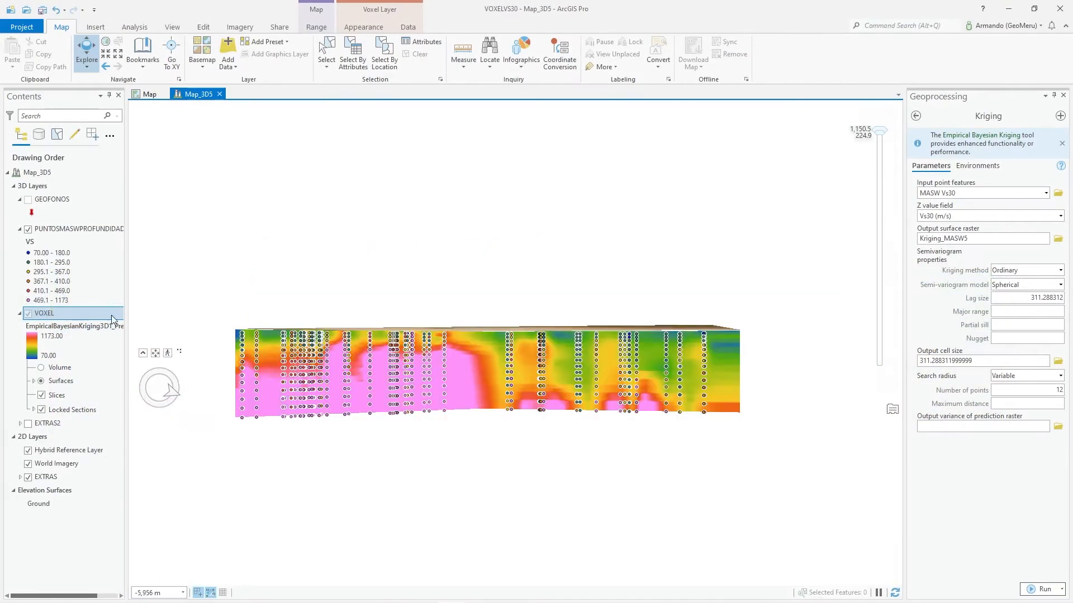
pyautogui.click(77, 230)
pyautogui.rightClick(76, 231)
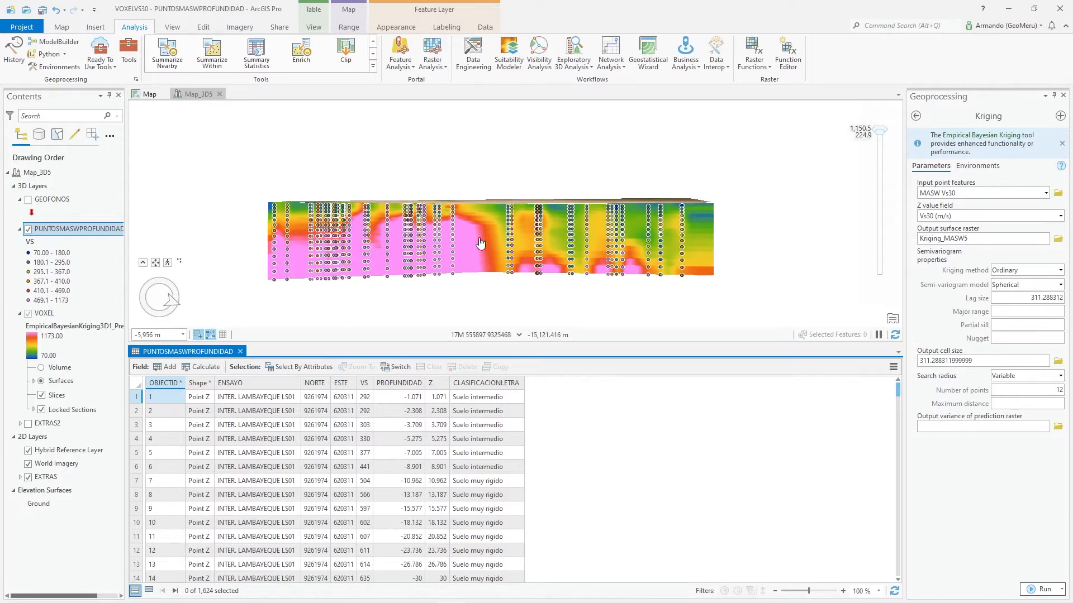
pyautogui.moveTo(385, 251); pyautogui.dragTo(457, 287, button='middle')
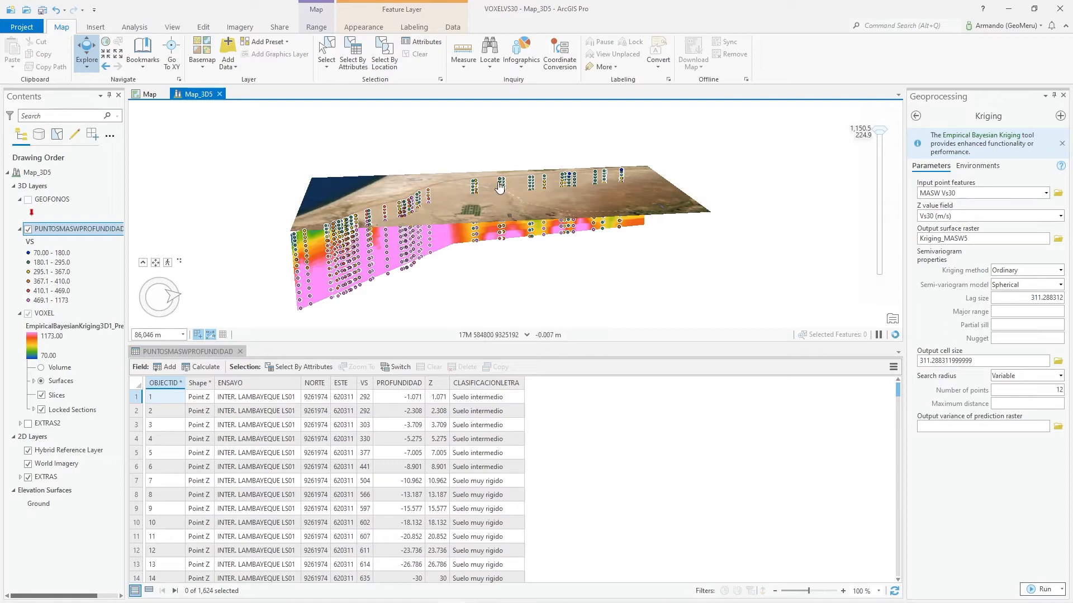
pyautogui.moveTo(505, 239); pyautogui.dragTo(453, 207, button='middle')
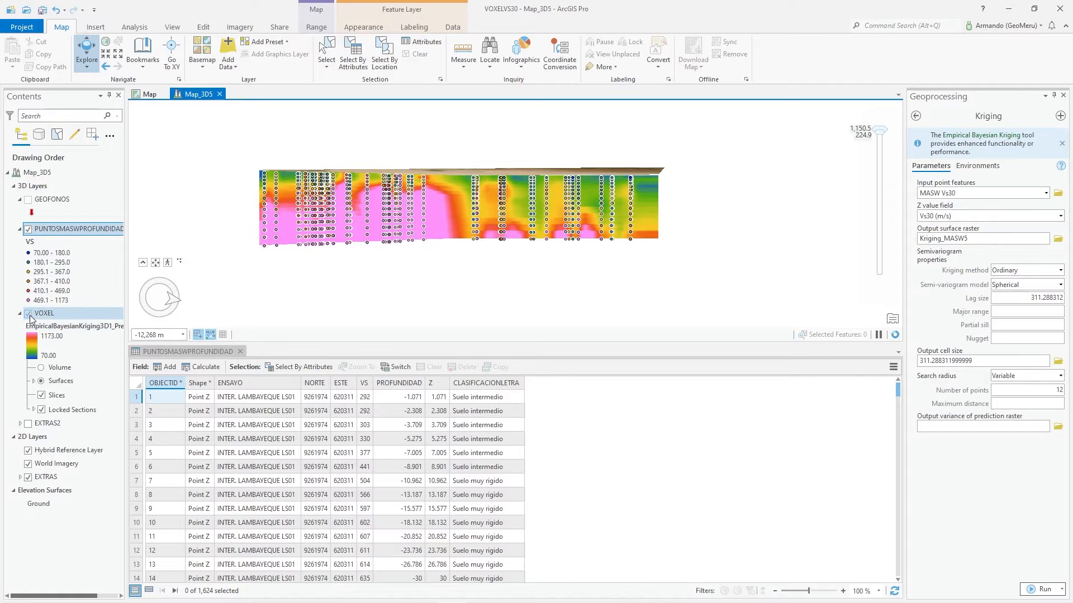
# Display the VOXEL layer as a volume and enlarge the 3D view above the attribute table
pyautogui.click(41, 367)
pyautogui.moveTo(376, 232); pyautogui.dragTo(452, 219, button='middle')
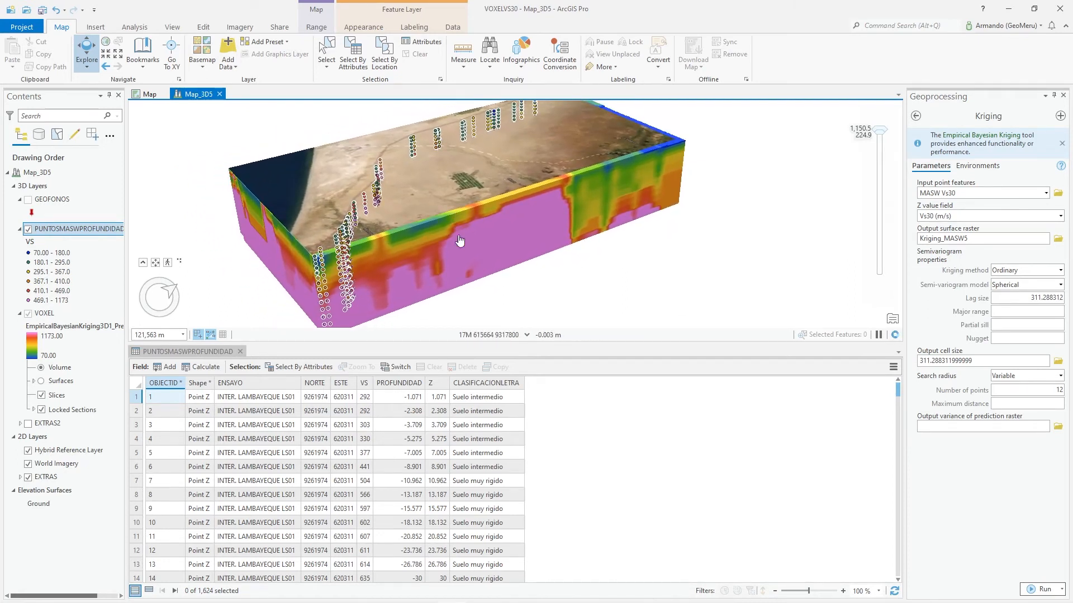
pyautogui.moveTo(428, 342); pyautogui.dragTo(427, 445)
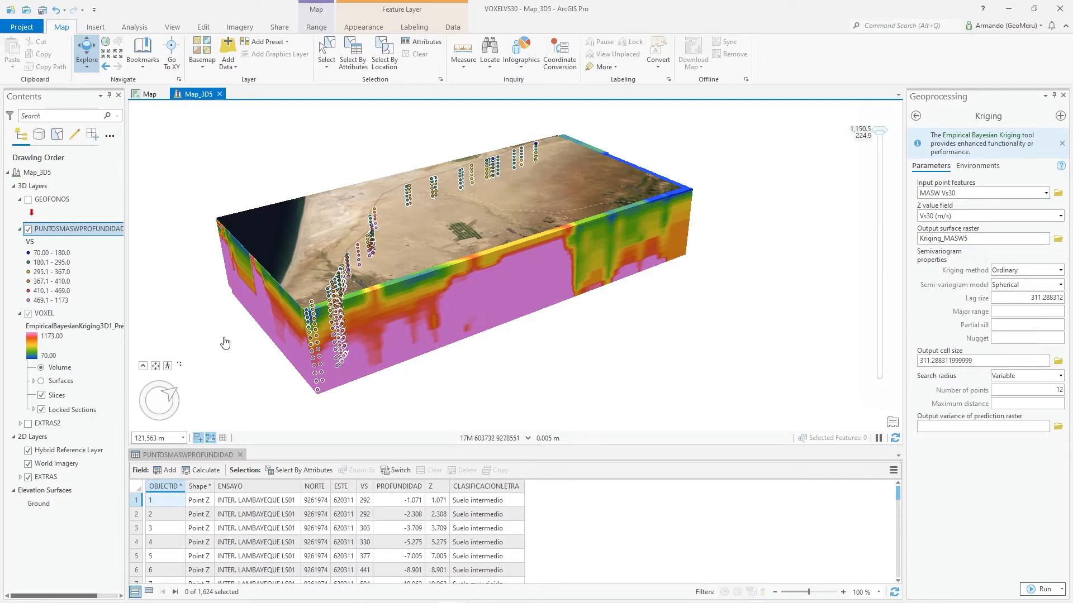
# Return the VOXEL layer to surface display and hide the World Imagery basemap to expose the sections
pyautogui.click(41, 382)
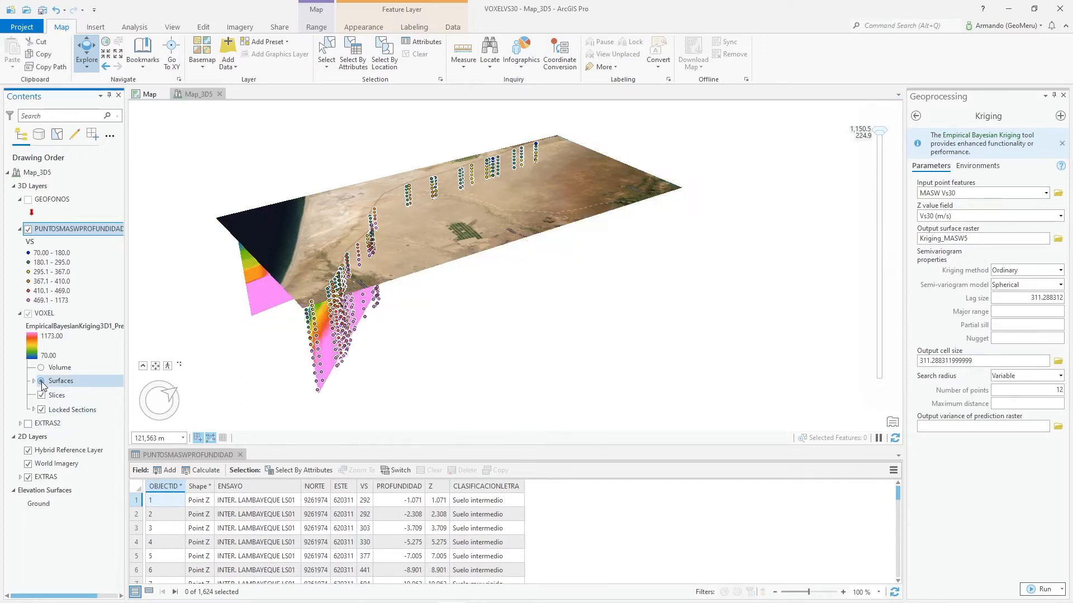
pyautogui.click(28, 464)
pyautogui.moveTo(383, 265)
pyautogui.mouseDown(button='middle')
pyautogui.moveTo(508, 260)
pyautogui.moveTo(345, 236)
pyautogui.moveTo(292, 190)
pyautogui.moveTo(297, 207)
pyautogui.moveTo(284, 205)
pyautogui.moveTo(284, 219)
pyautogui.mouseUp(button='middle')
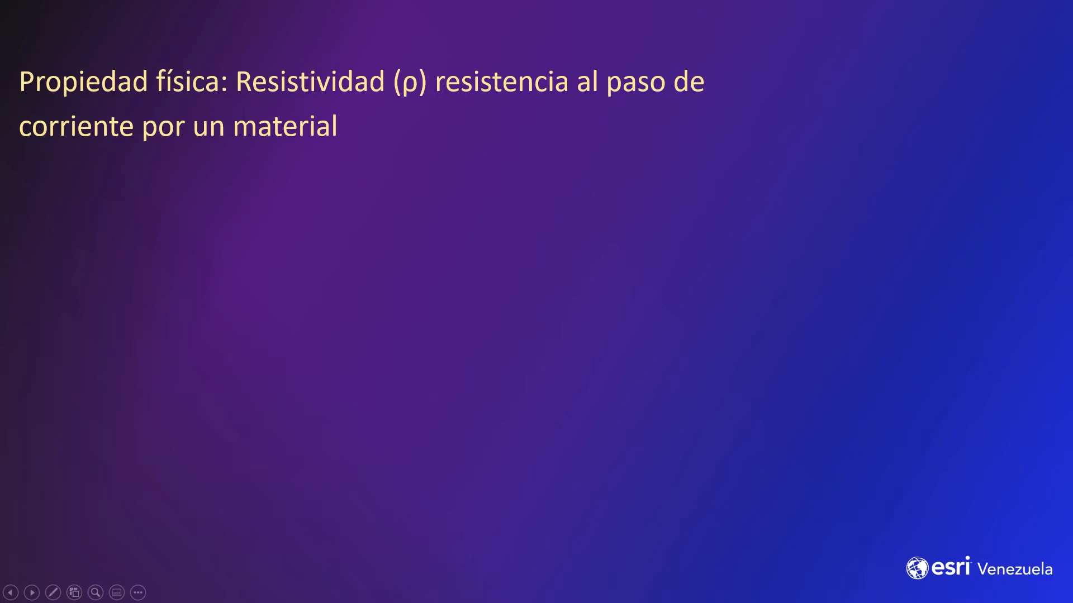
pyautogui.press('Right')
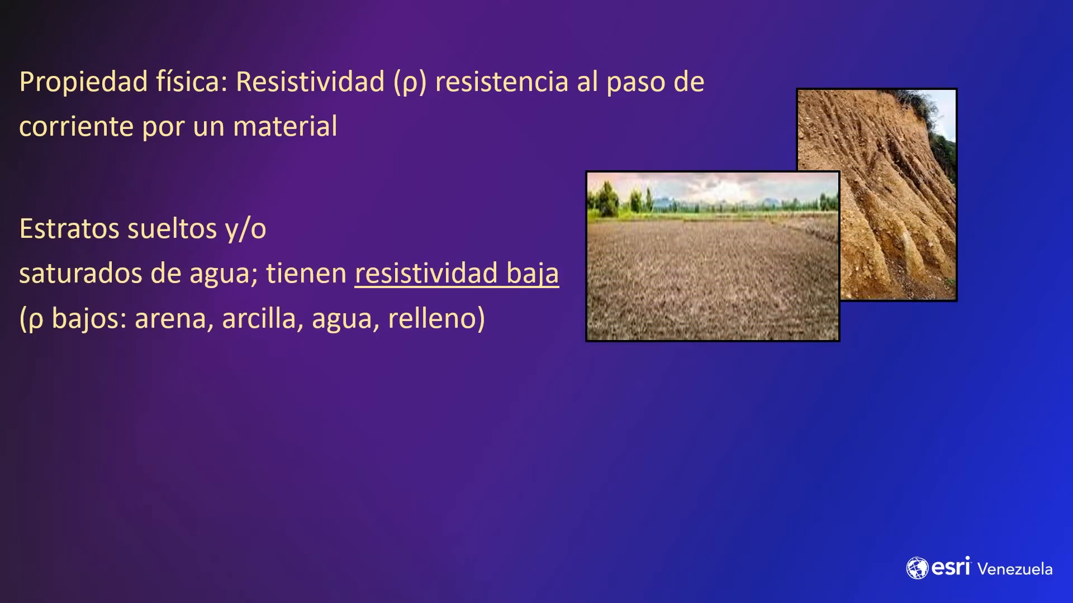
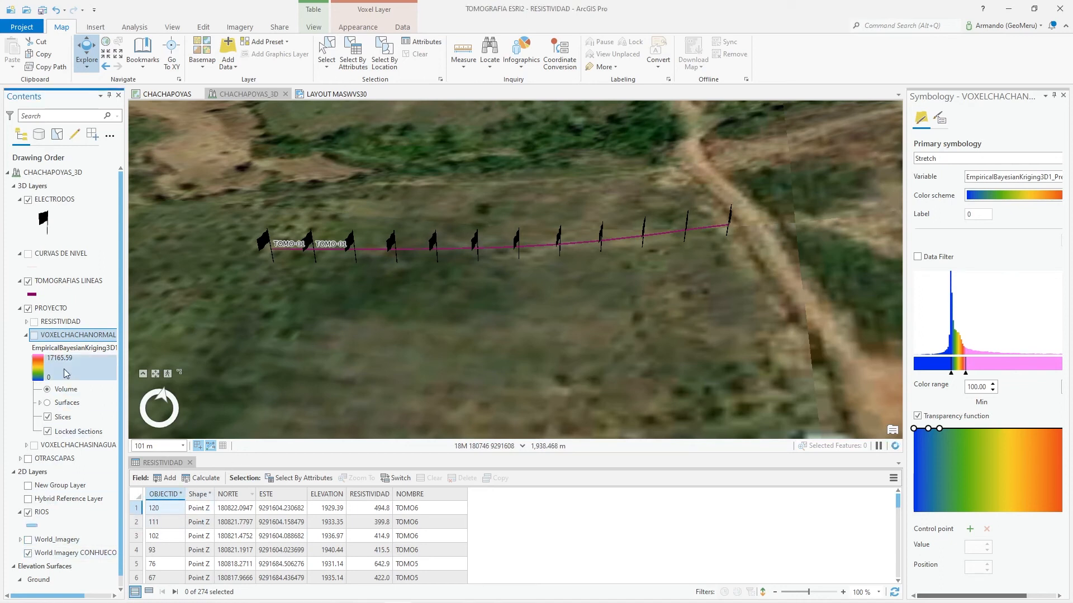
# Show the RESISTIVIDAD points in the CHACHAPOYAS_3D scene and inspect them beneath all the tomography lines
pyautogui.click(33, 323)
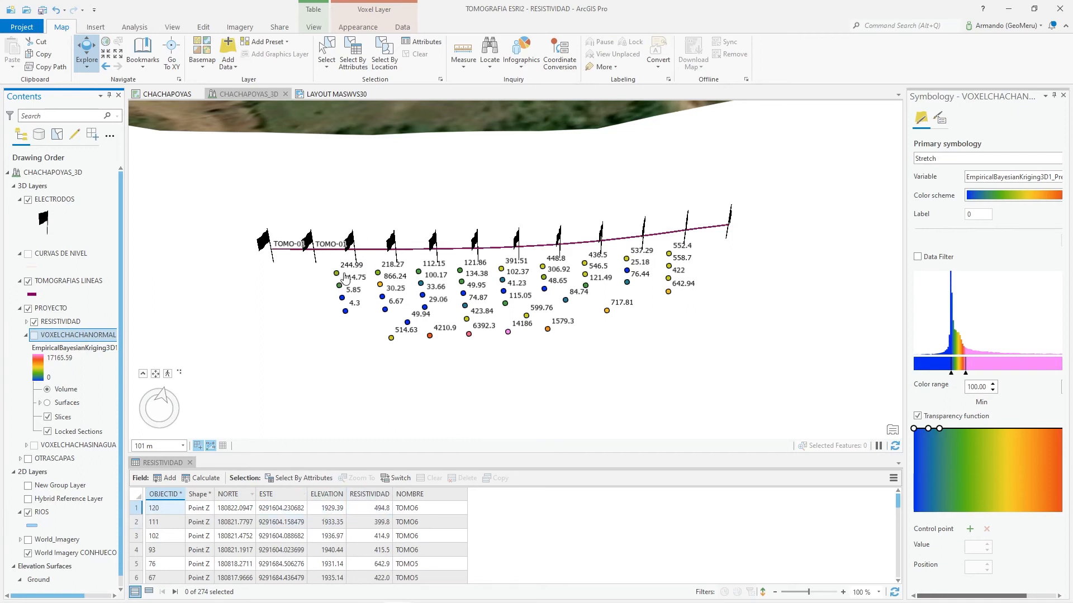
pyautogui.scroll(-5, 437, 386)
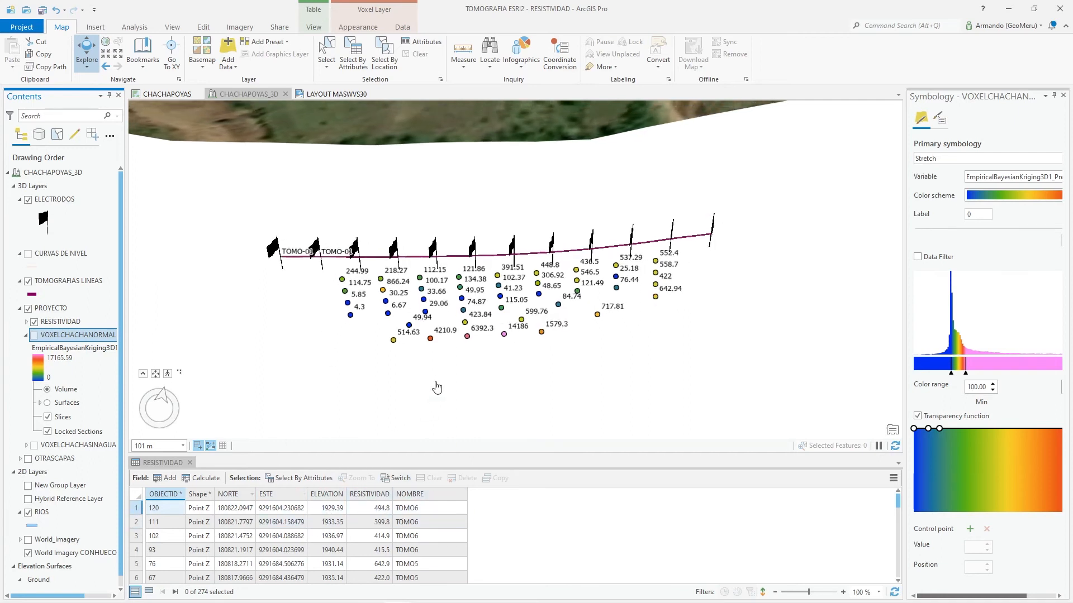
pyautogui.scroll(-3, 438, 387)
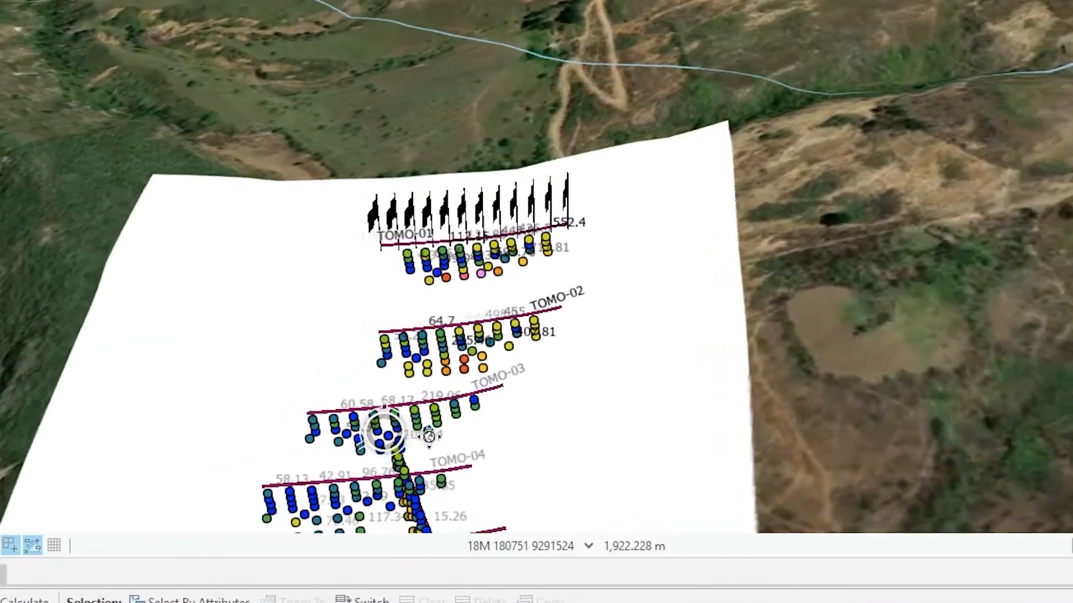
pyautogui.moveTo(383, 438); pyautogui.dragTo(652, 400, button='middle')
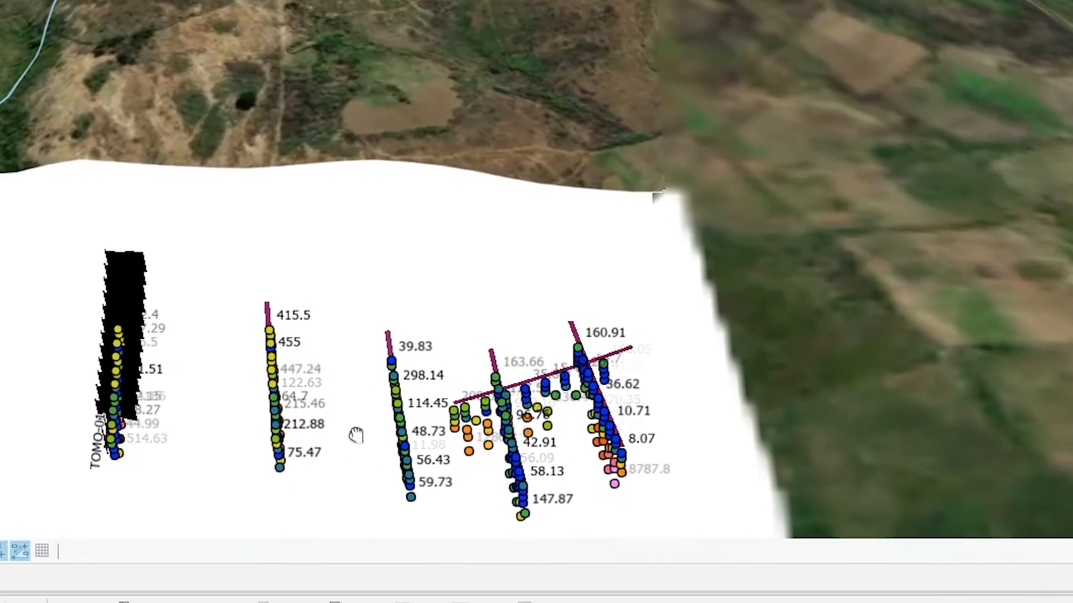
pyautogui.moveTo(354, 436); pyautogui.dragTo(347, 349)
pyautogui.moveTo(338, 352); pyautogui.dragTo(335, 290, button='middle')
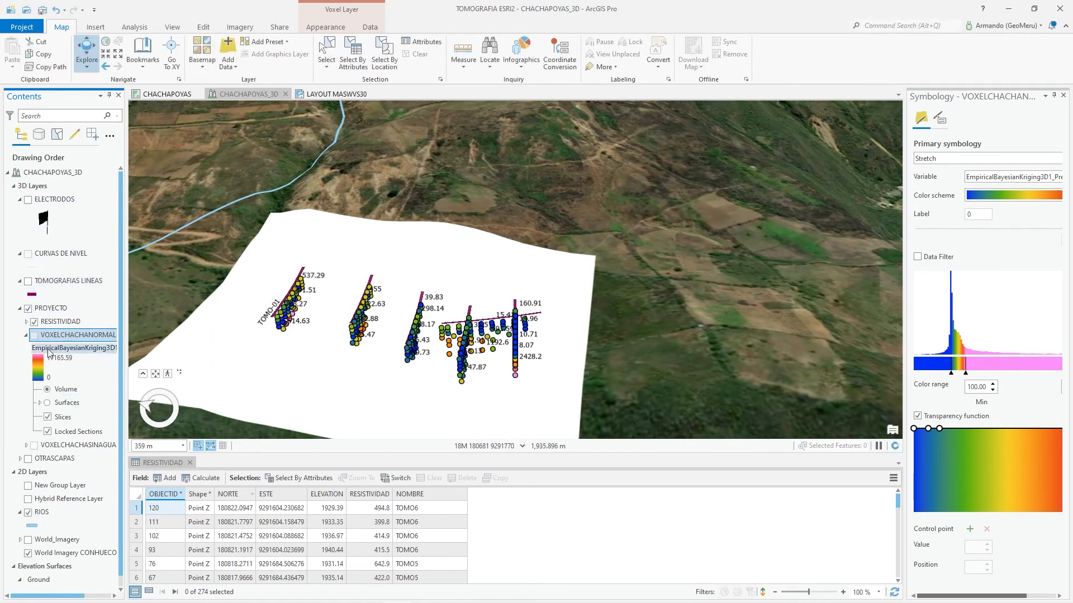
# Show the VOXELCHACHANORMAL voxel layer and hide the RESISTIVIDAD points
pyautogui.click(34, 336)
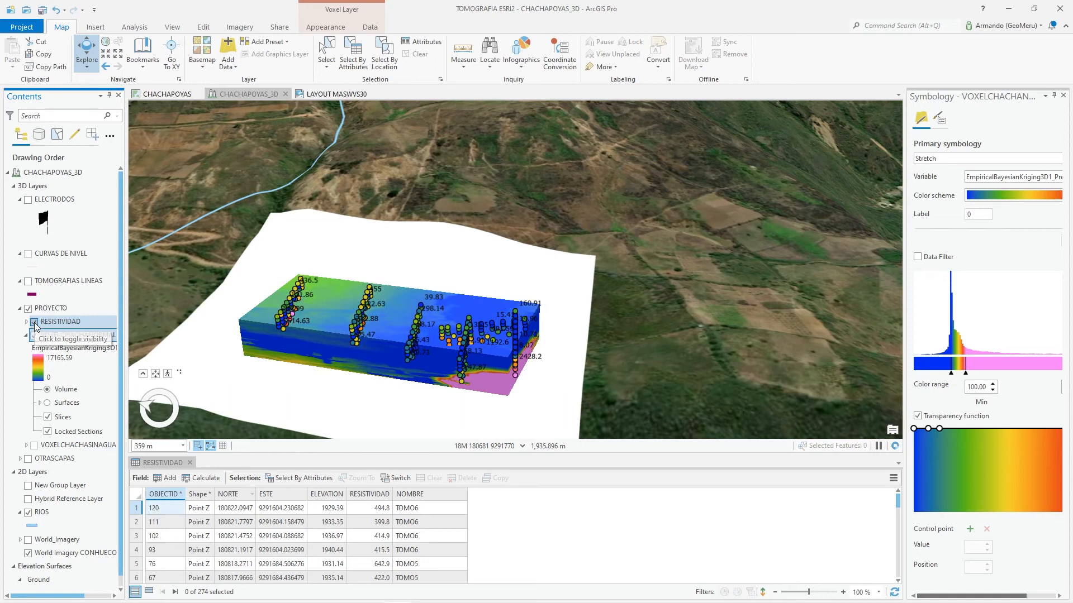
pyautogui.click(34, 324)
pyautogui.moveTo(322, 342)
pyautogui.mouseDown(button='middle')
pyautogui.moveTo(411, 335)
pyautogui.moveTo(362, 340)
pyautogui.mouseUp(button='middle')
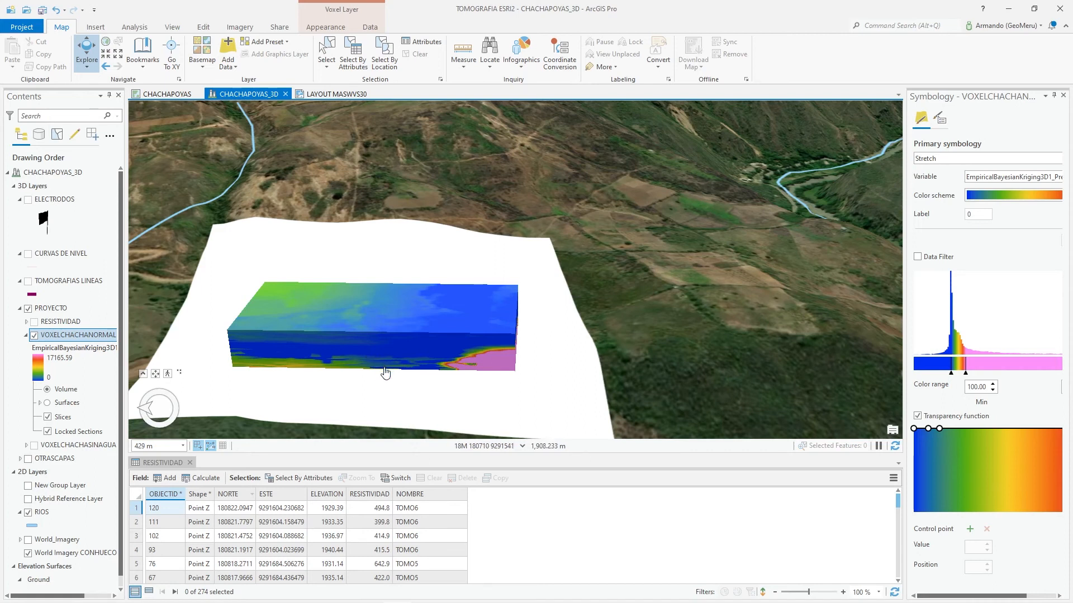
# Replace the VOXELCHACHANORMAL voxel with VOXELCHACHASINAGUA and inspect its cut-out volume from several sides
pyautogui.click(35, 335)
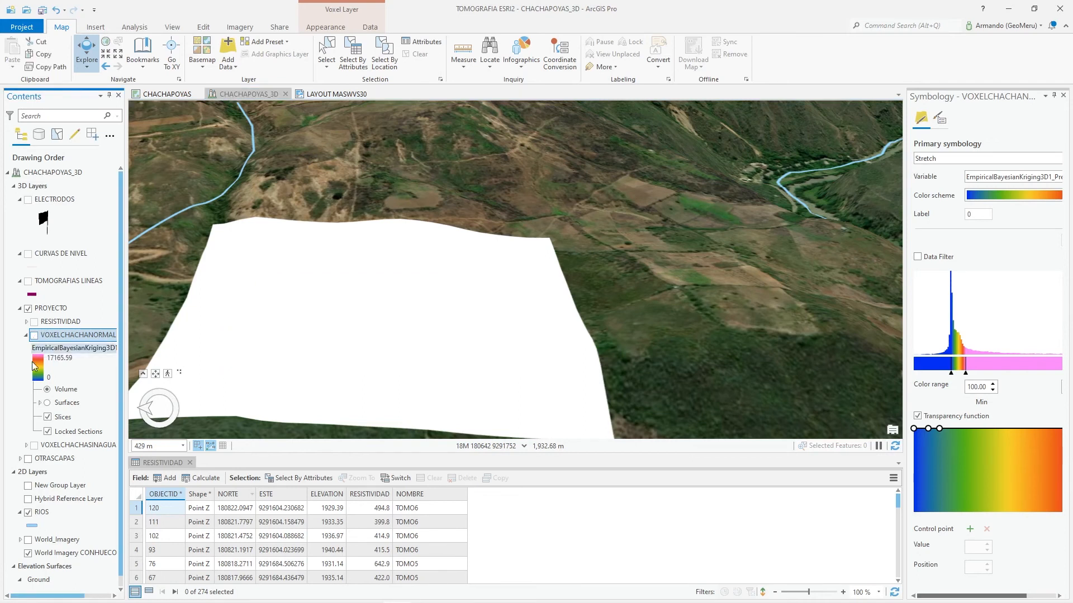
pyautogui.click(34, 445)
pyautogui.moveTo(405, 375); pyautogui.dragTo(407, 365, button='middle')
pyautogui.moveTo(345, 335); pyautogui.dragTo(414, 339, button='middle')
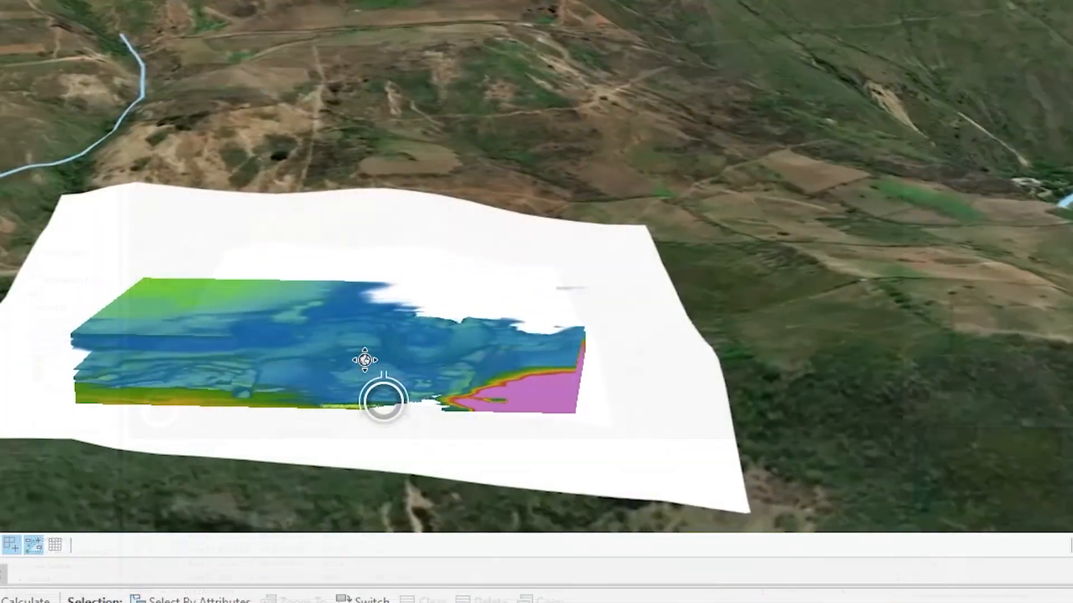
pyautogui.moveTo(365, 360); pyautogui.dragTo(491, 400, button='middle')
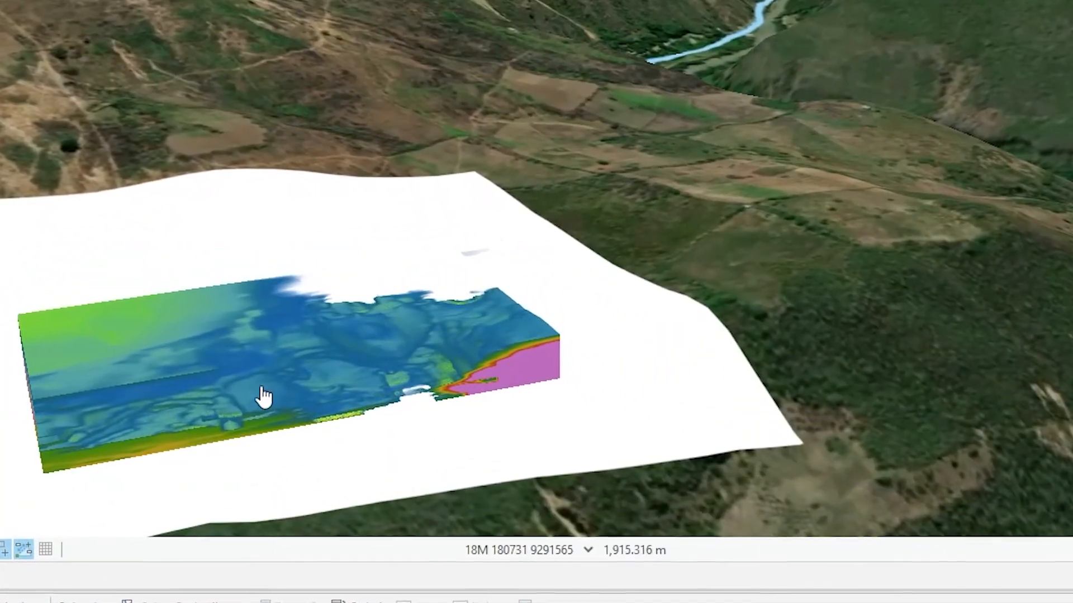
pyautogui.moveTo(263, 398); pyautogui.dragTo(393, 345, button='middle')
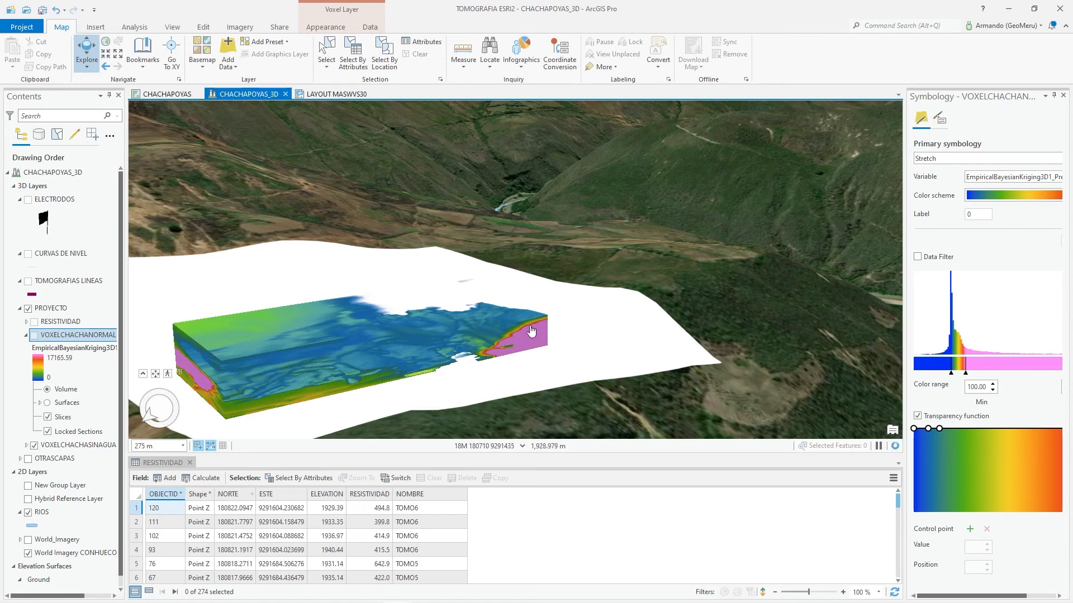
pyautogui.moveTo(285, 387); pyautogui.dragTo(313, 364, button='middle')
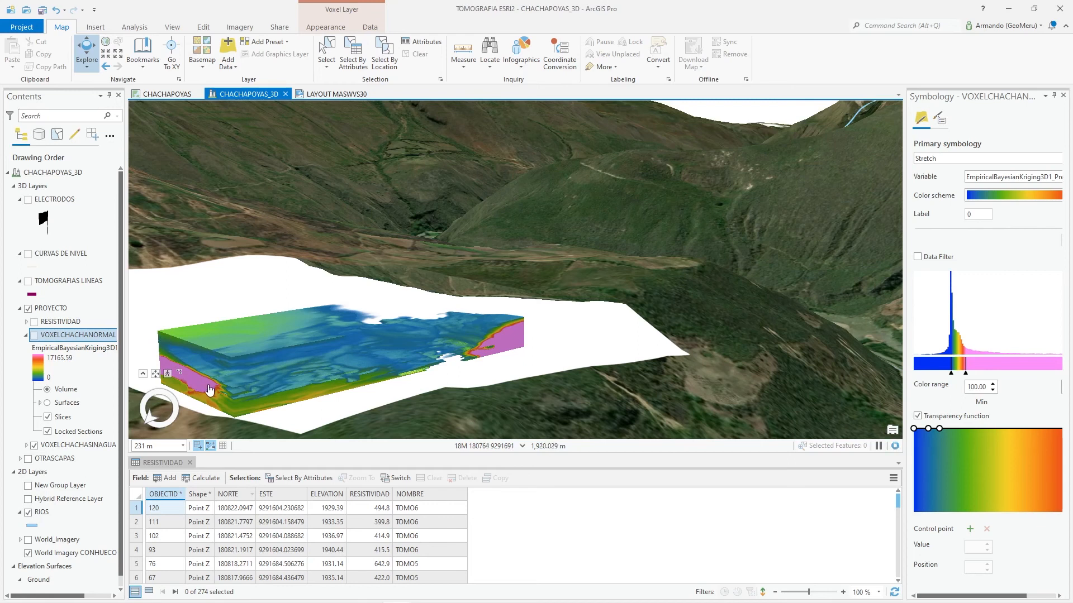
pyautogui.moveTo(330, 367); pyautogui.dragTo(210, 403, button='middle')
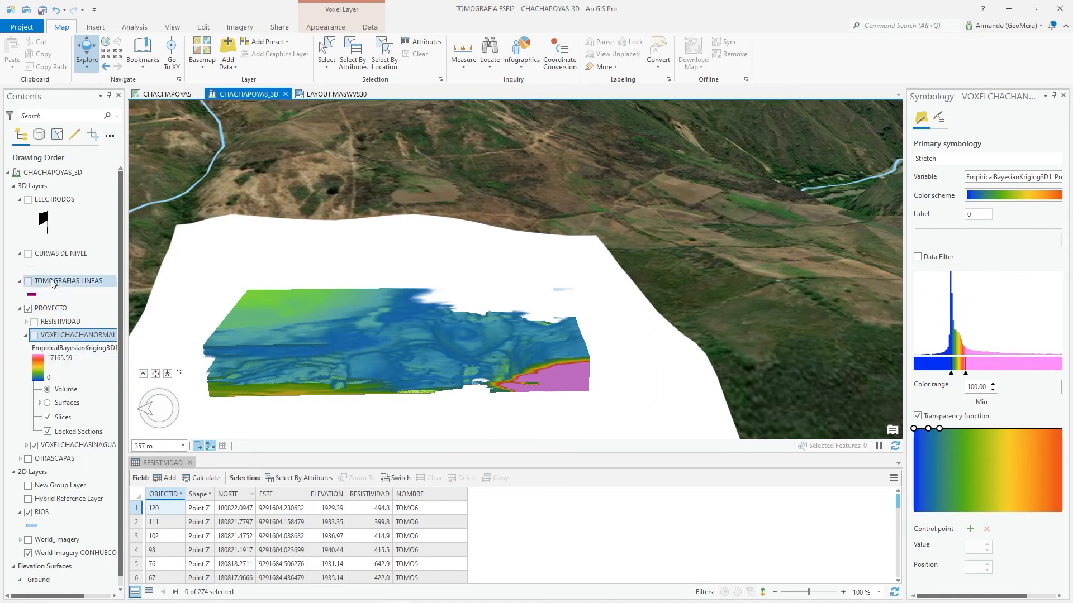
# Overlay the CURVAS DE NIVEL contour lines on the voxel and view them together with the surrounding rivers
pyautogui.click(29, 254)
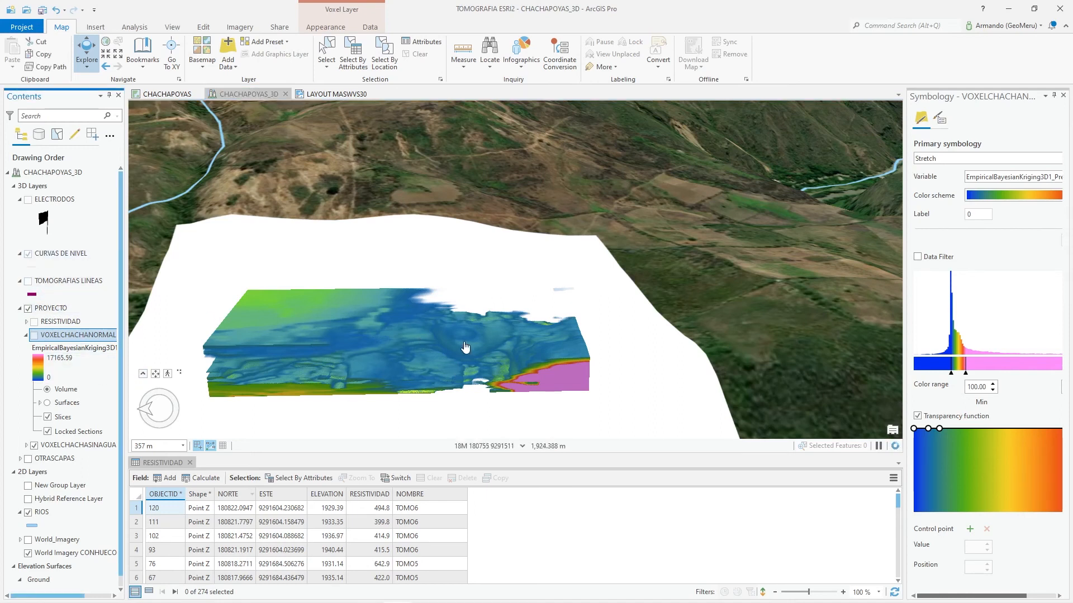
pyautogui.moveTo(469, 331); pyautogui.dragTo(470, 328, button='middle')
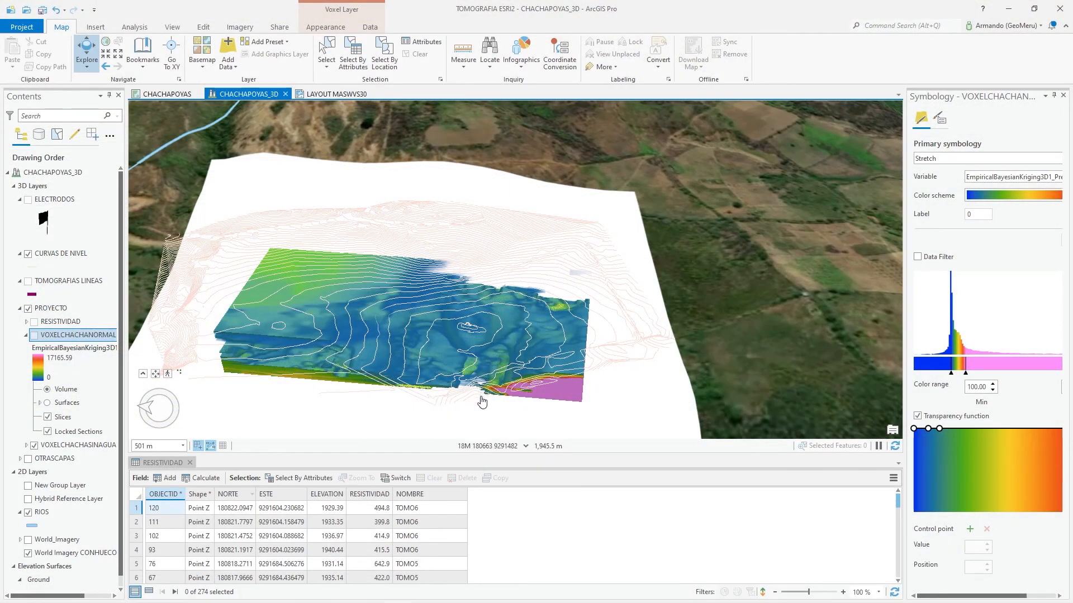
pyautogui.moveTo(482, 401); pyautogui.dragTo(506, 374, button='middle')
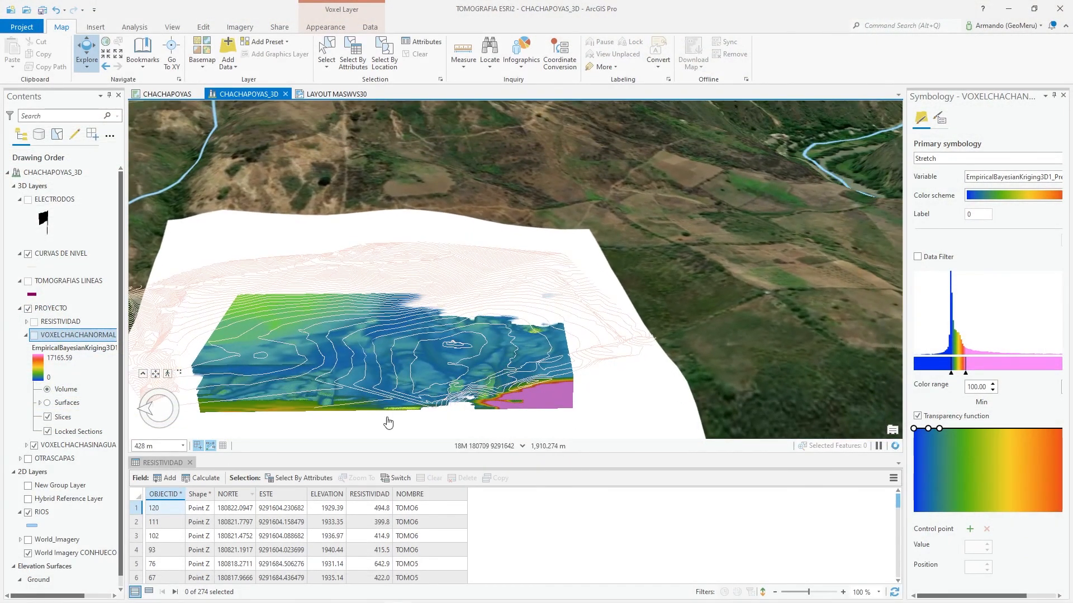
pyautogui.scroll(-5, 389, 423)
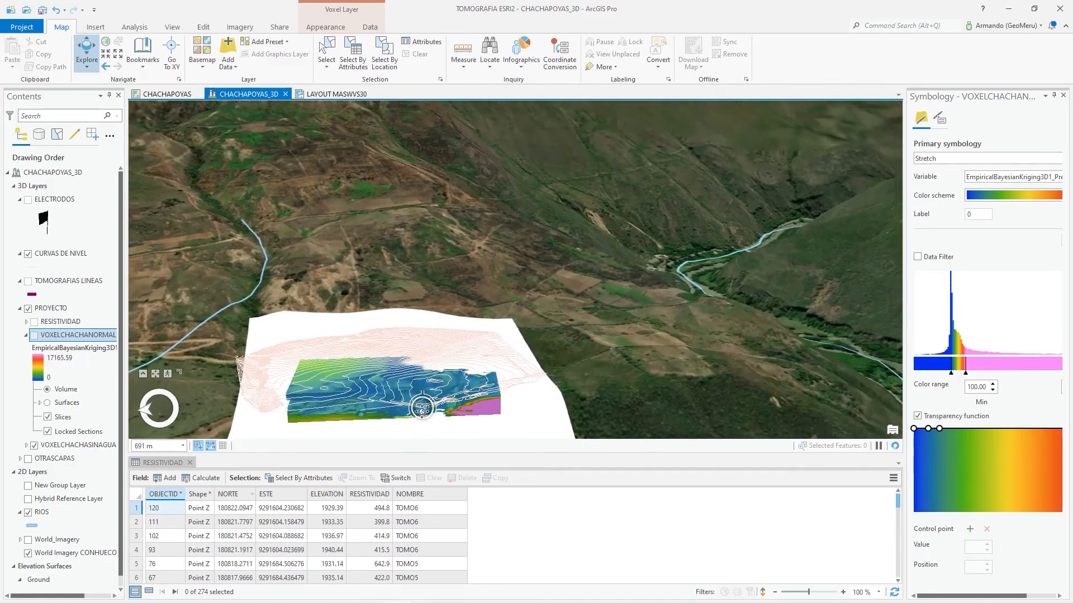
pyautogui.scroll(-4, 417, 417)
pyautogui.moveTo(414, 419); pyautogui.dragTo(410, 350)
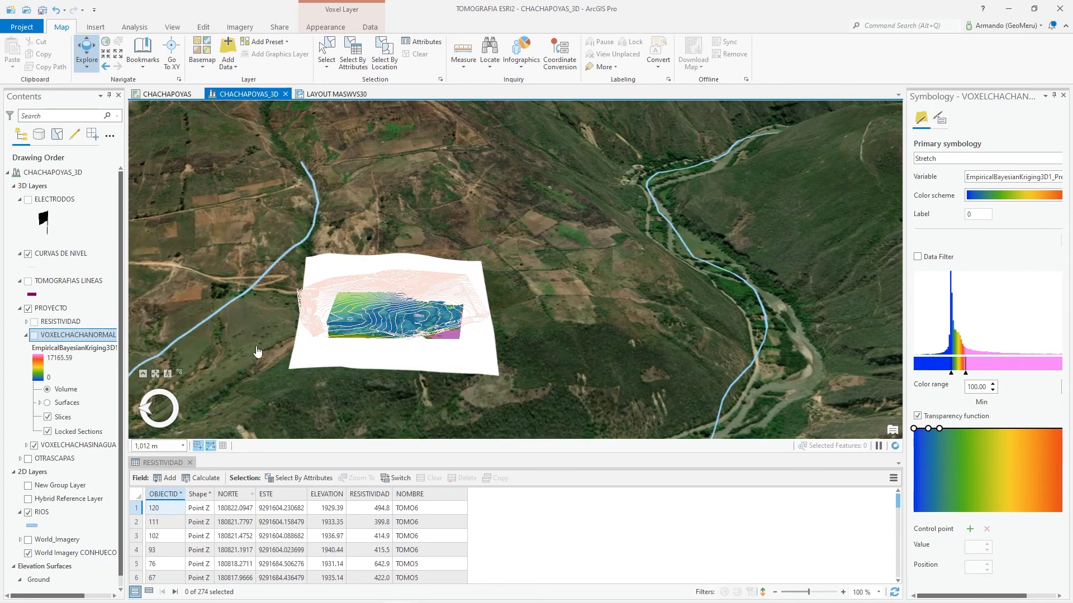
# Hide the CURVAS DE NIVEL contour lines and inspect the voxel's pink high-resistivity zone up close
pyautogui.click(27, 254)
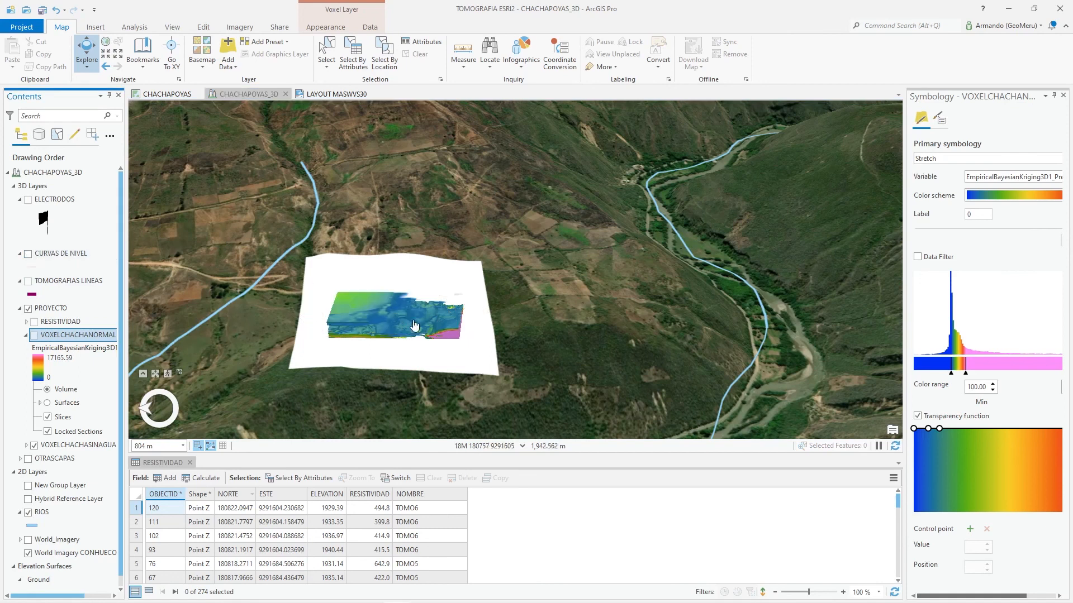
pyautogui.scroll(2, 427, 338)
pyautogui.scroll(5, 427, 337)
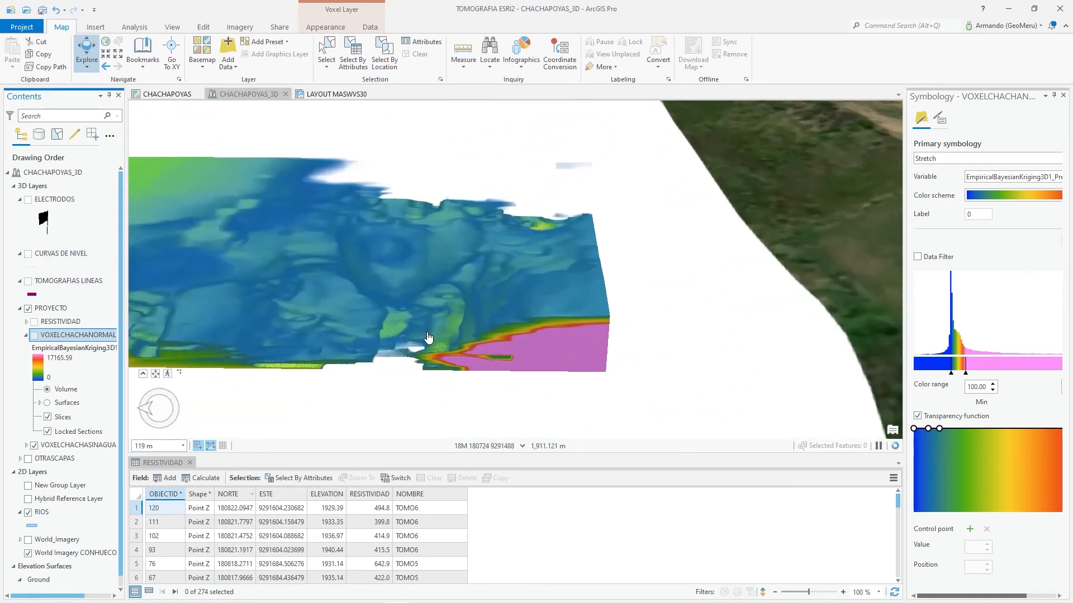
pyautogui.moveTo(463, 310); pyautogui.dragTo(456, 256, button='middle')
pyautogui.moveTo(470, 207); pyautogui.dragTo(525, 234, button='middle')
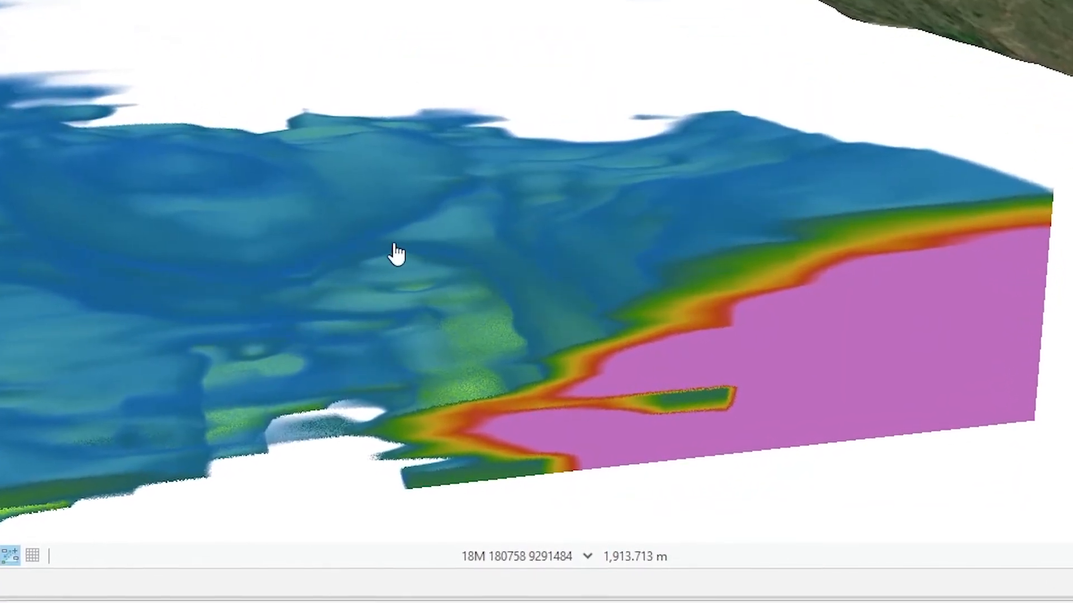
# Examine the full extent of the VOXELCHACHASINAGUA voxel, from its green and blue layers to the pink high-resistivity end, from higher and lower angles
pyautogui.scroll(-1, 229, 346)
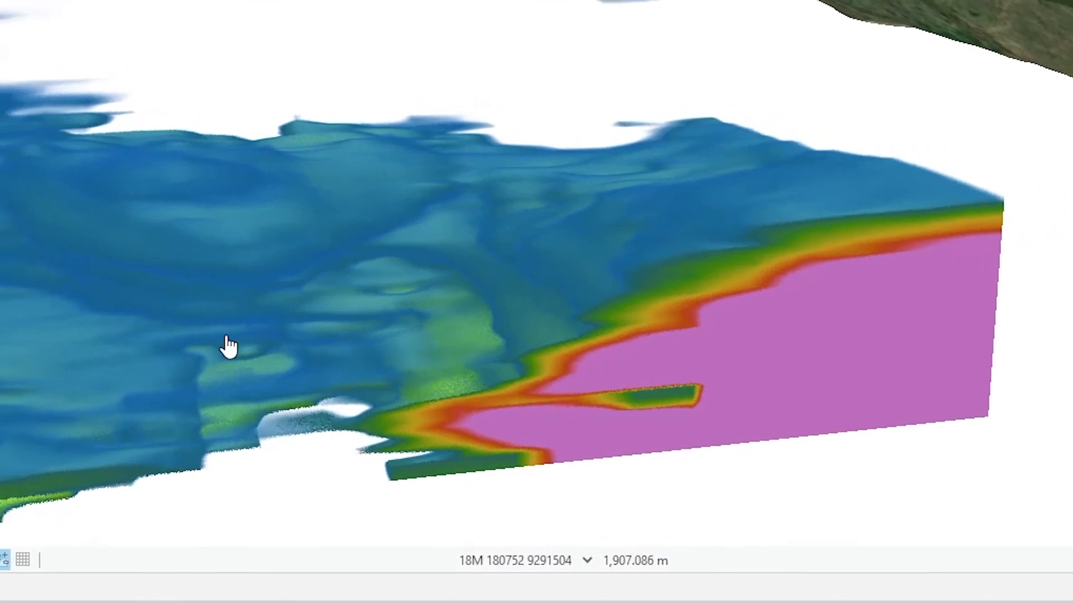
pyautogui.scroll(-2, 229, 346)
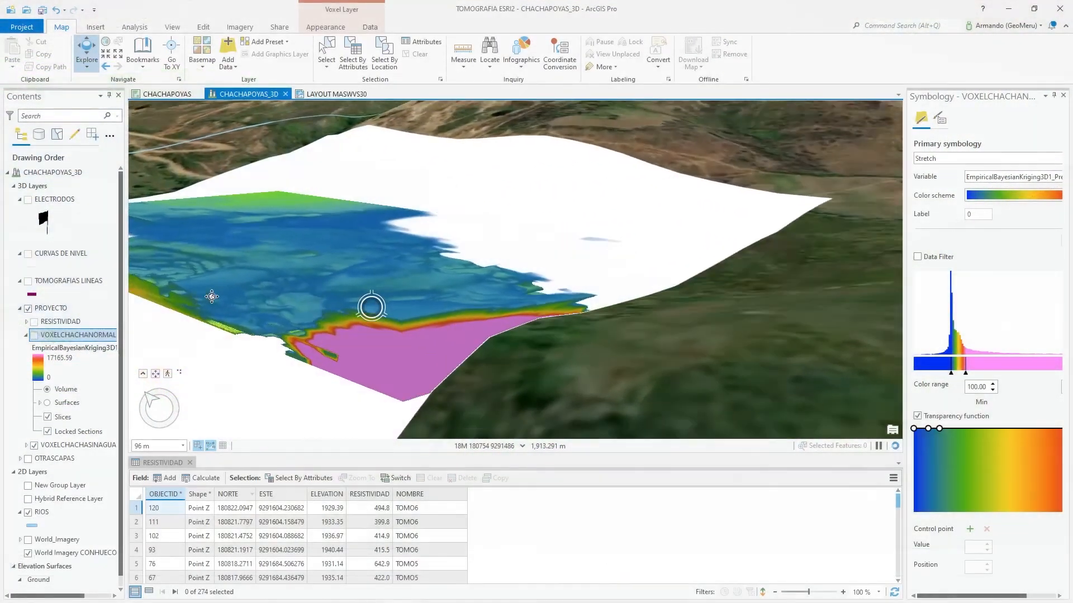
pyautogui.scroll(-2, 352, 314)
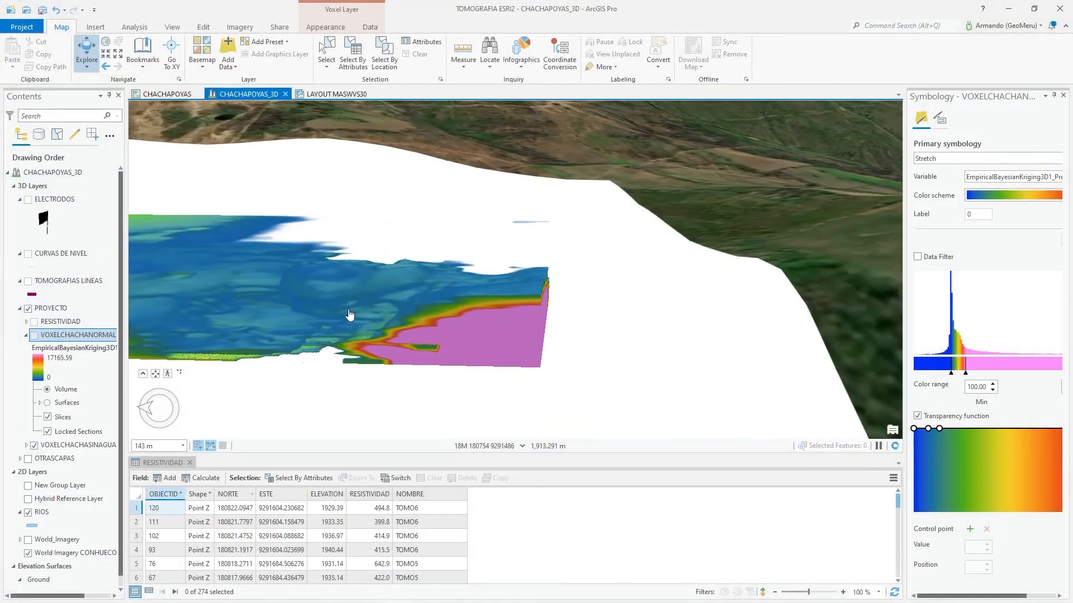
pyautogui.scroll(-2, 363, 335)
pyautogui.moveTo(321, 310); pyautogui.dragTo(357, 332)
pyautogui.moveTo(374, 326)
pyautogui.mouseDown(button='middle')
pyautogui.moveTo(376, 378)
pyautogui.moveTo(324, 347)
pyautogui.mouseUp(button='middle')
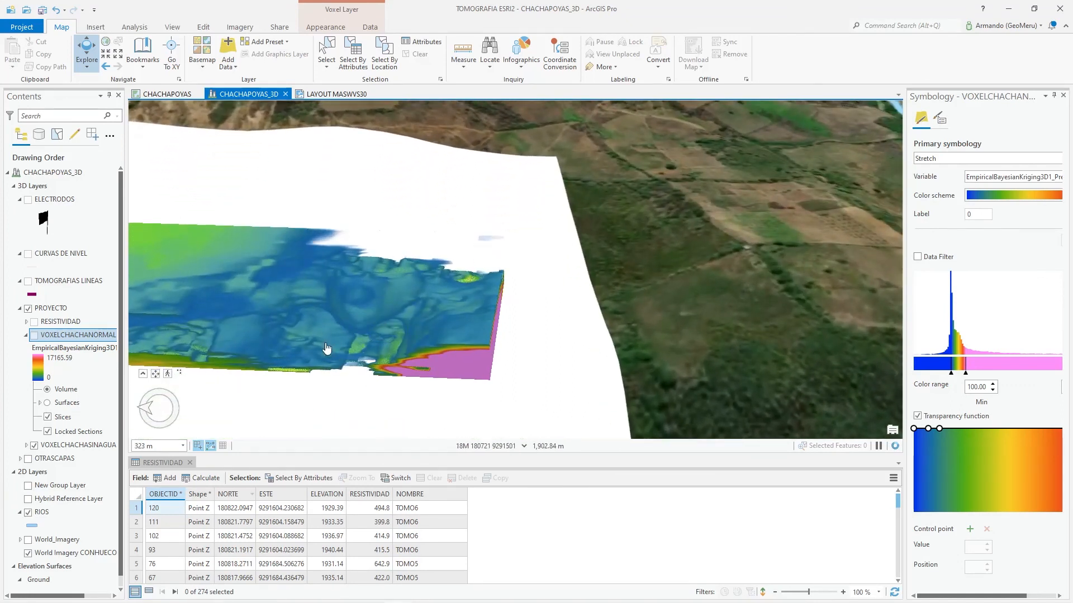
pyautogui.moveTo(323, 347); pyautogui.dragTo(422, 323)
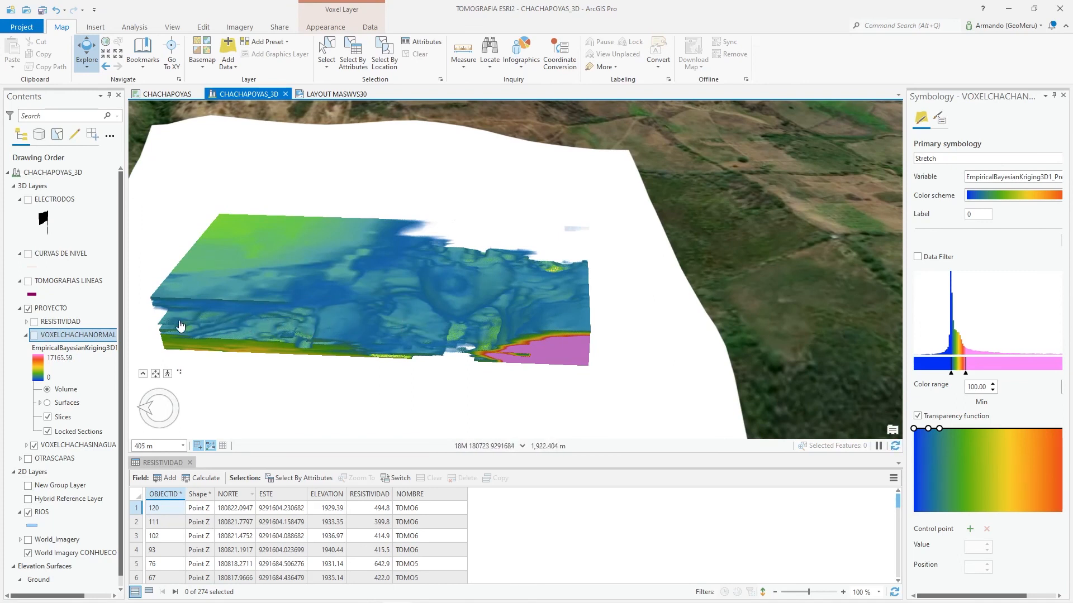
pyautogui.scroll(3, 436, 335)
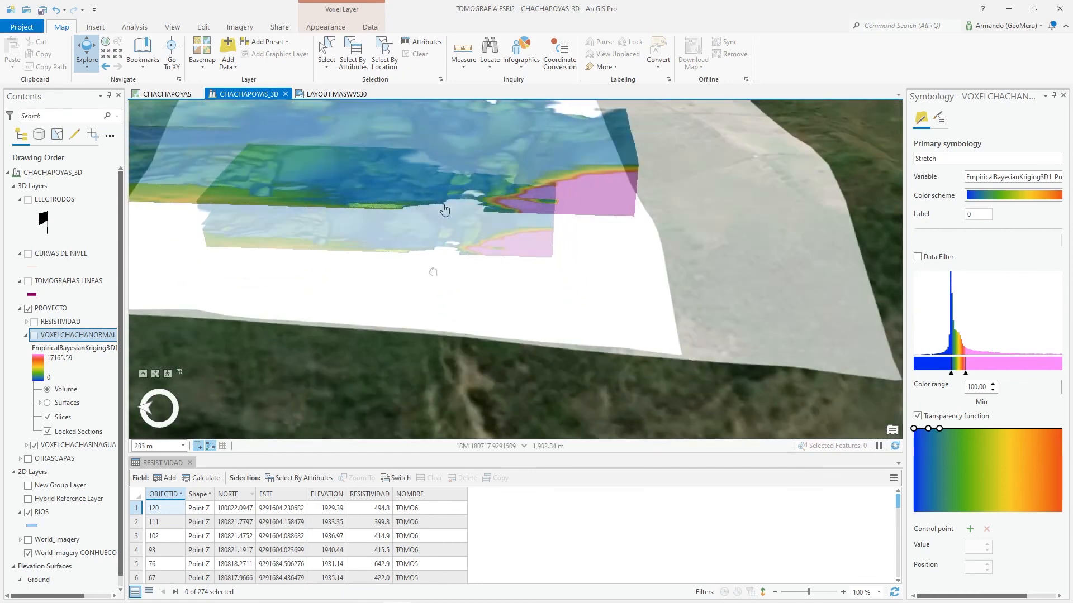
pyautogui.moveTo(457, 309)
pyautogui.mouseDown(button='middle')
pyautogui.moveTo(383, 251)
pyautogui.moveTo(524, 242)
pyautogui.moveTo(360, 258)
pyautogui.moveTo(412, 293)
pyautogui.mouseUp(button='middle')
pyautogui.moveTo(378, 292)
pyautogui.mouseDown()
pyautogui.moveTo(371, 263)
pyautogui.moveTo(444, 264)
pyautogui.mouseUp()
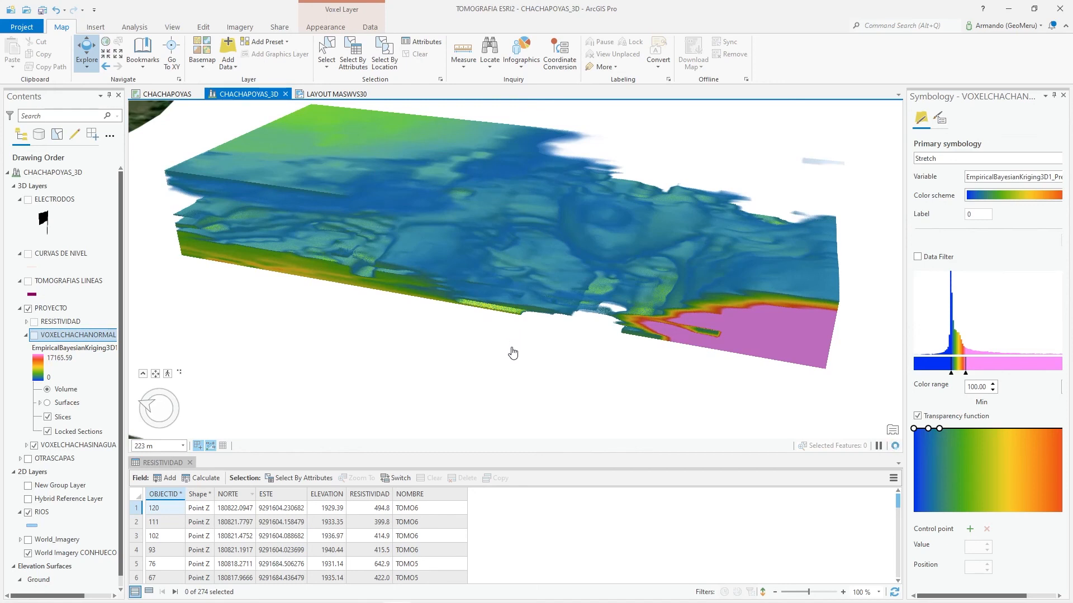
pyautogui.moveTo(457, 289); pyautogui.dragTo(428, 243, button='middle')
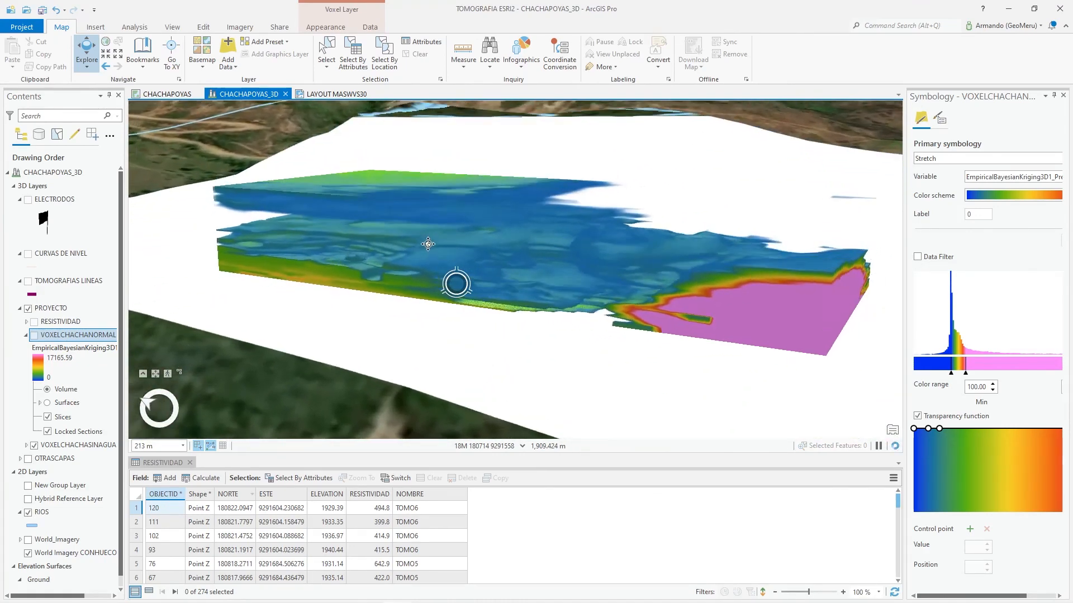